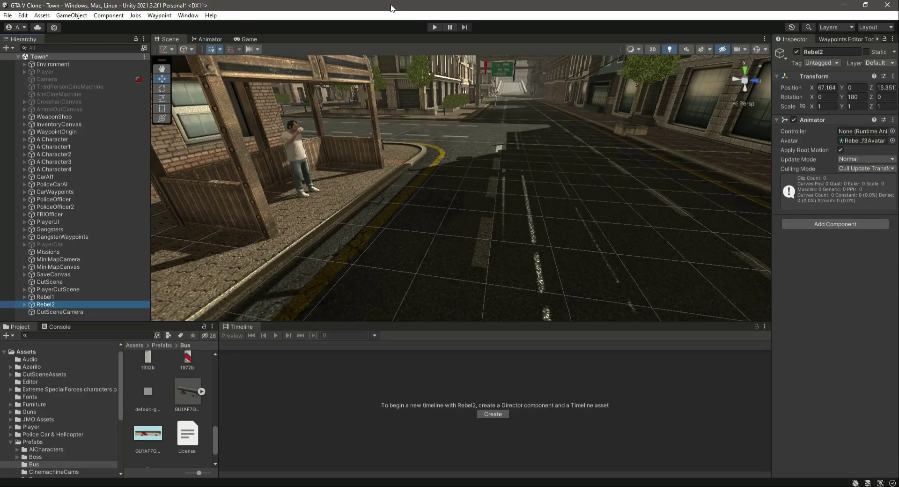
Show the CutScene object's timeline and inspect the bus stop and the road beside it in the scene.
{"action": "left_click", "coordinate": [49, 281]}
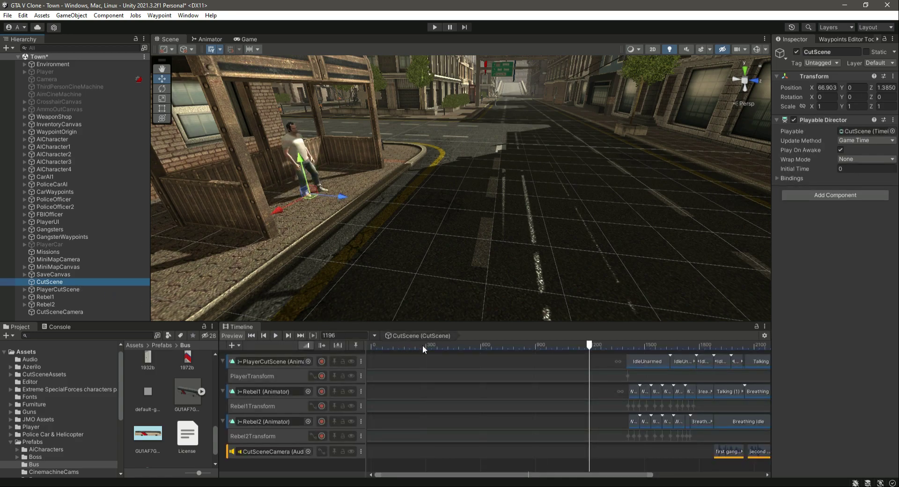
{"action": "left_click_drag", "start_coordinate": [590, 476], "coordinate": [505, 470]}
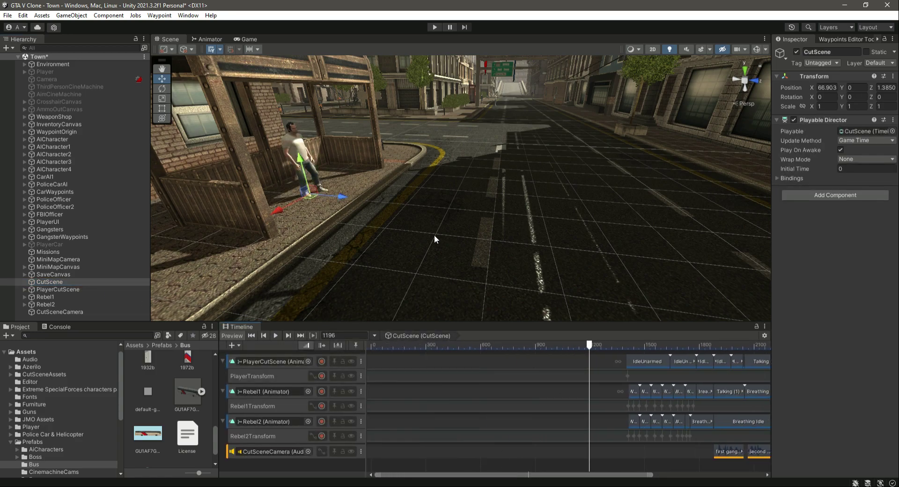
{"action": "right_click_drag", "start_coordinate": [404, 235], "coordinate": [513, 238]}
{"action": "scroll", "coordinate": [513, 238], "scroll_direction": "down", "scroll_amount": 3}
{"action": "right_click_drag", "start_coordinate": [563, 251], "coordinate": [569, 170]}
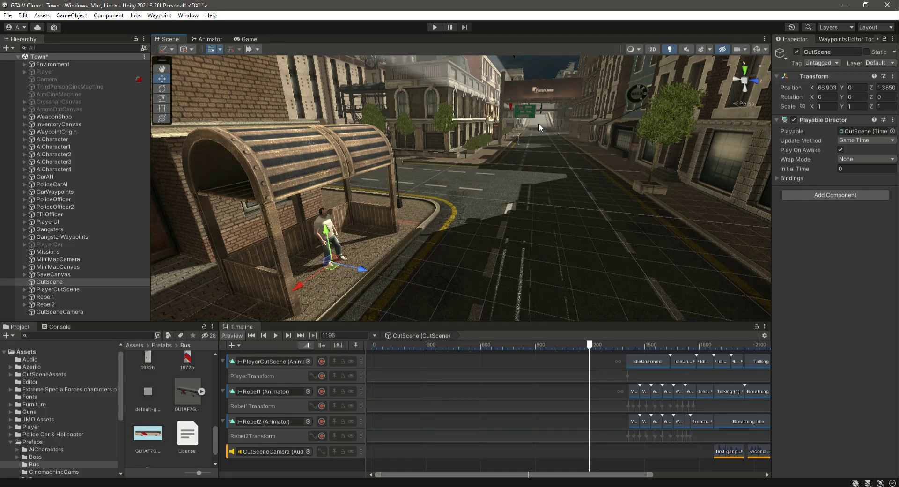
{"action": "right_click_drag", "start_coordinate": [538, 123], "coordinate": [428, 238]}
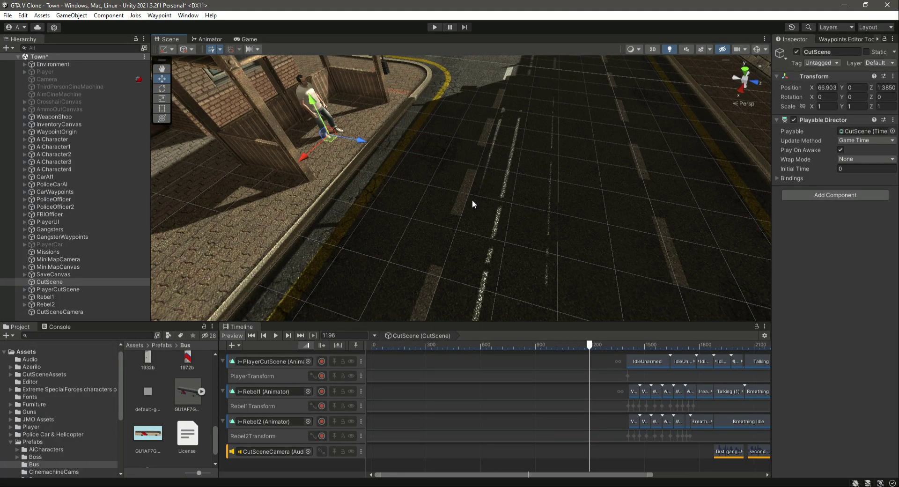
Open the Bus folder inside Prefabs and preview the bus model from several angles.
{"action": "left_click", "coordinate": [32, 441]}
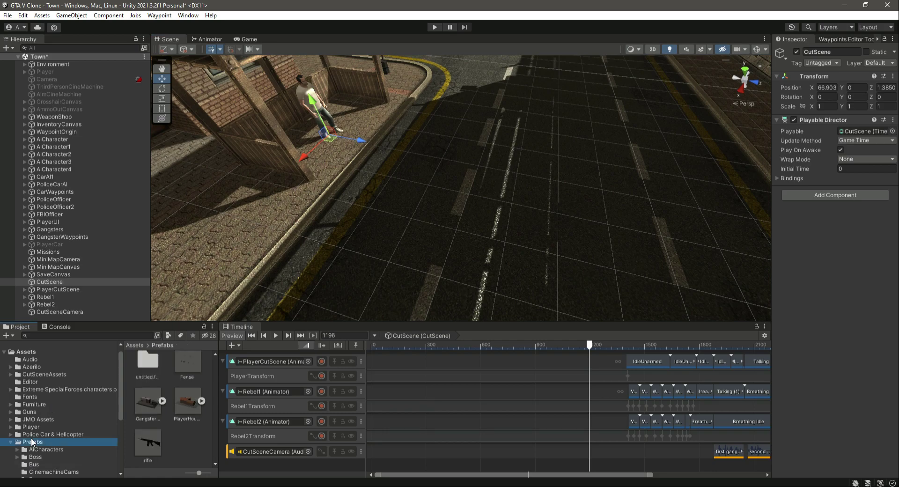
{"action": "scroll", "coordinate": [138, 412], "scroll_direction": "up", "scroll_amount": 5}
{"action": "double_click", "coordinate": [135, 417]}
{"action": "scroll", "coordinate": [172, 414], "scroll_direction": "down", "scroll_amount": 10}
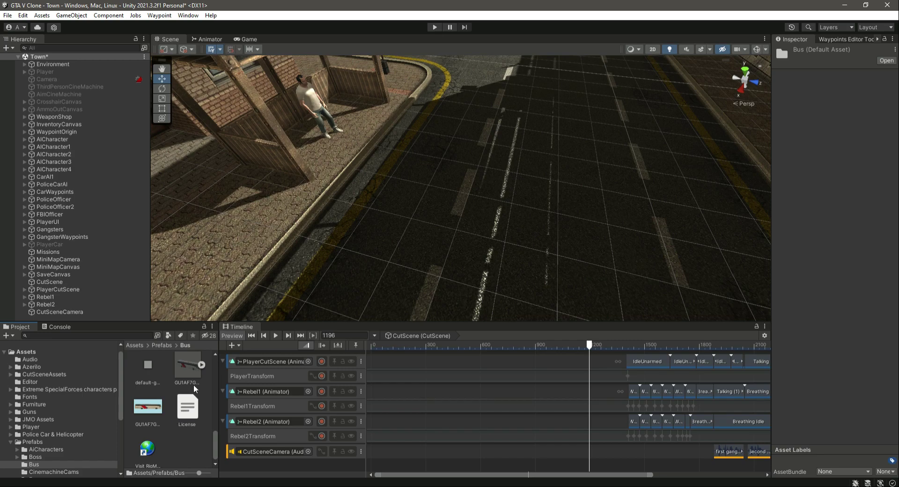
{"action": "left_click", "coordinate": [184, 363]}
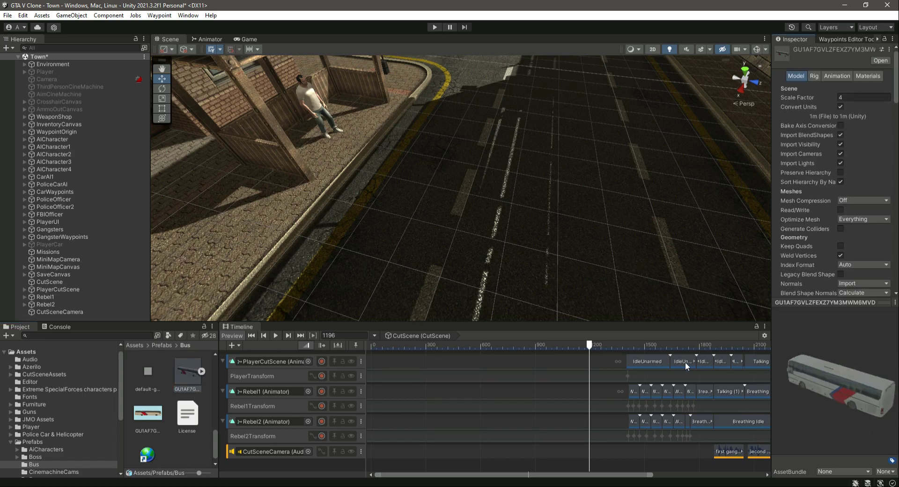
{"action": "left_click_drag", "start_coordinate": [812, 378], "coordinate": [860, 354]}
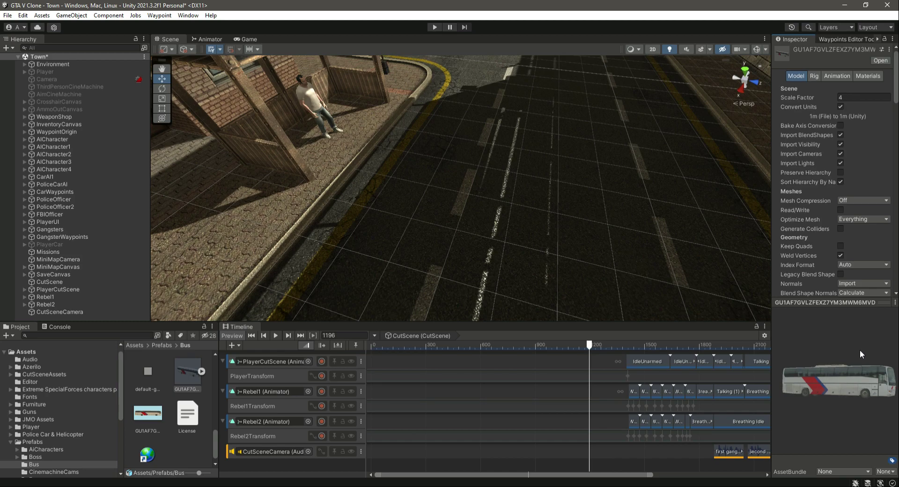
{"action": "left_click_drag", "start_coordinate": [851, 381], "coordinate": [846, 403]}
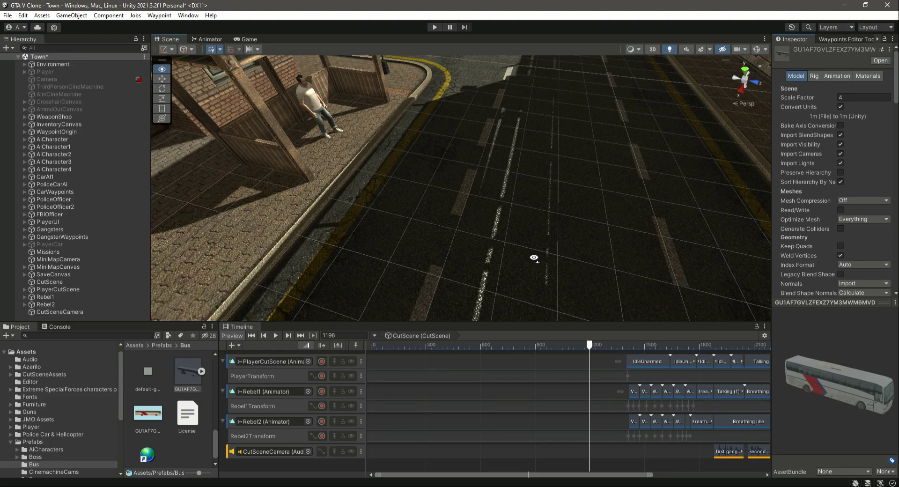
Place the bus model on the road in front of the shuttered buildings at about X -43.8, Z 8.01.
{"action": "right_click_drag", "start_coordinate": [533, 257], "coordinate": [564, 167]}
{"action": "right_click_drag", "start_coordinate": [500, 239], "coordinate": [516, 210]}
{"action": "scroll", "coordinate": [271, 257], "scroll_direction": "up", "scroll_amount": 6}
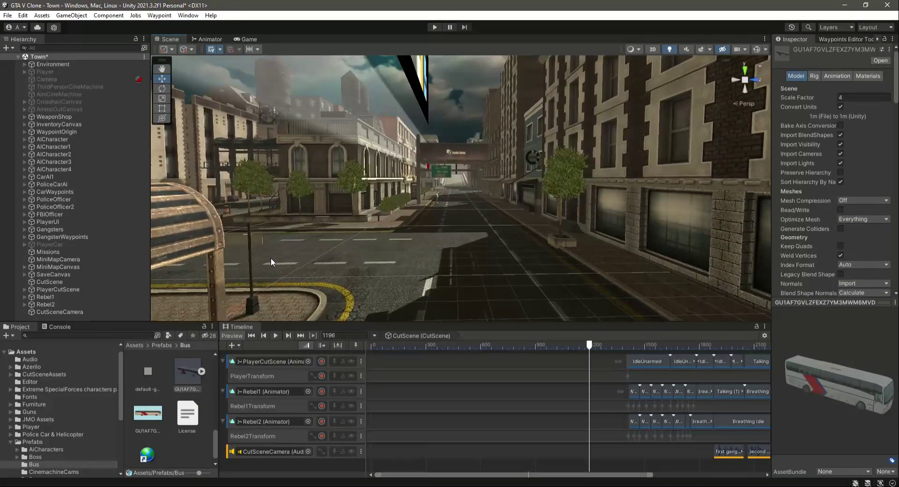
{"action": "right_click_drag", "start_coordinate": [417, 226], "coordinate": [299, 304]}
{"action": "key", "text": "Up"}
{"action": "left_click_drag", "start_coordinate": [187, 379], "coordinate": [639, 227]}
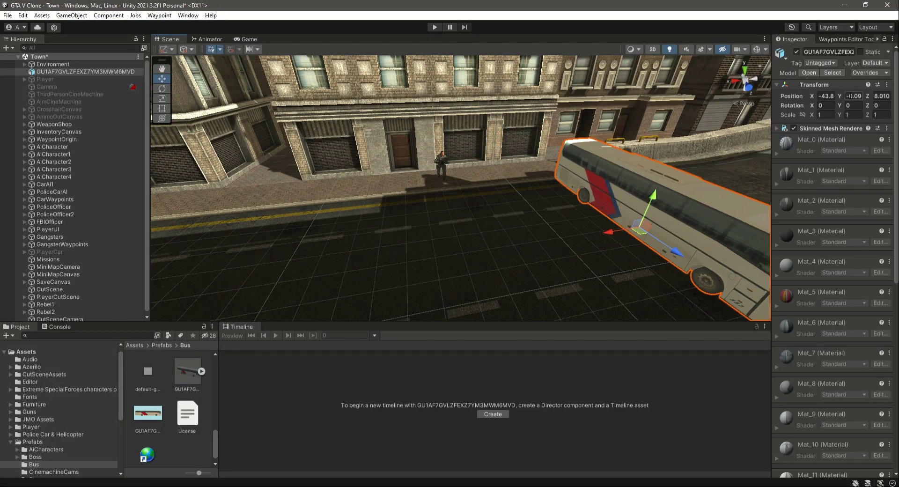
Unpack the bus prefab completely and reorder it in the scene hierarchy to sit between Rebel2 and CutSceneCamera.
{"action": "right_click", "coordinate": [73, 71]}
{"action": "mouse_move", "coordinate": [149, 186]}
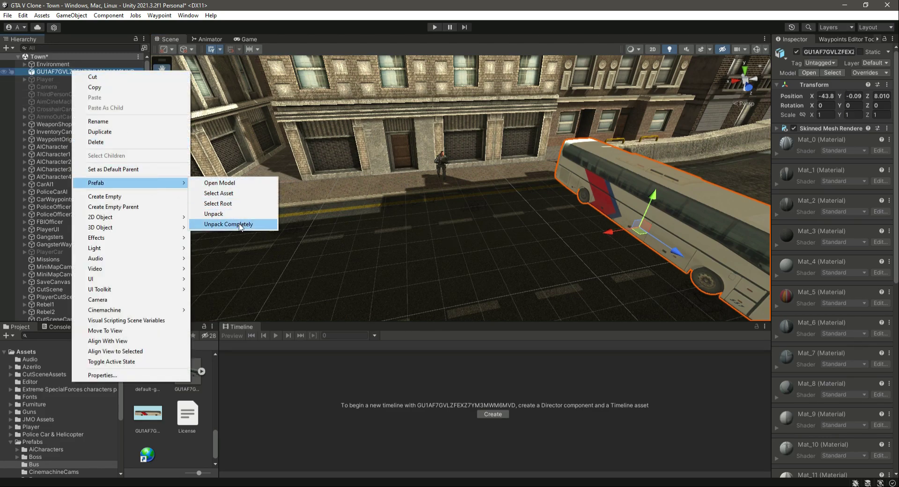
{"action": "left_click", "coordinate": [220, 224]}
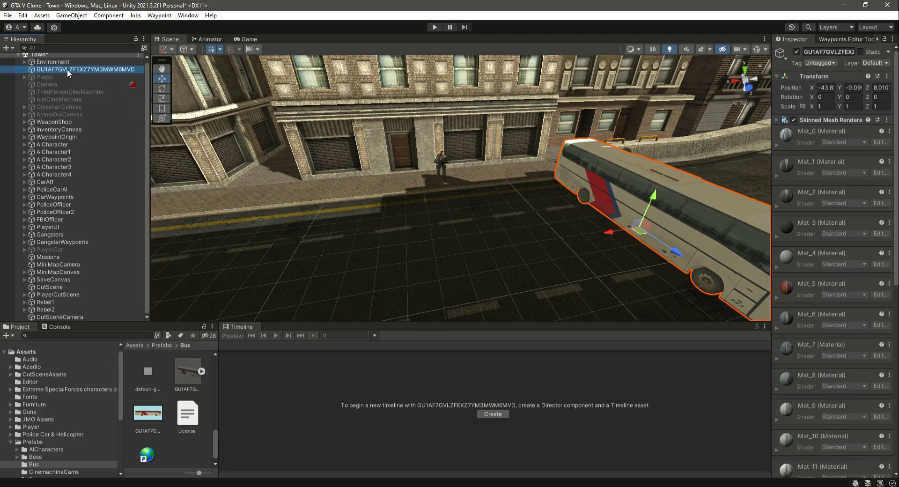
{"action": "left_click_drag", "start_coordinate": [91, 317], "coordinate": [88, 310]}
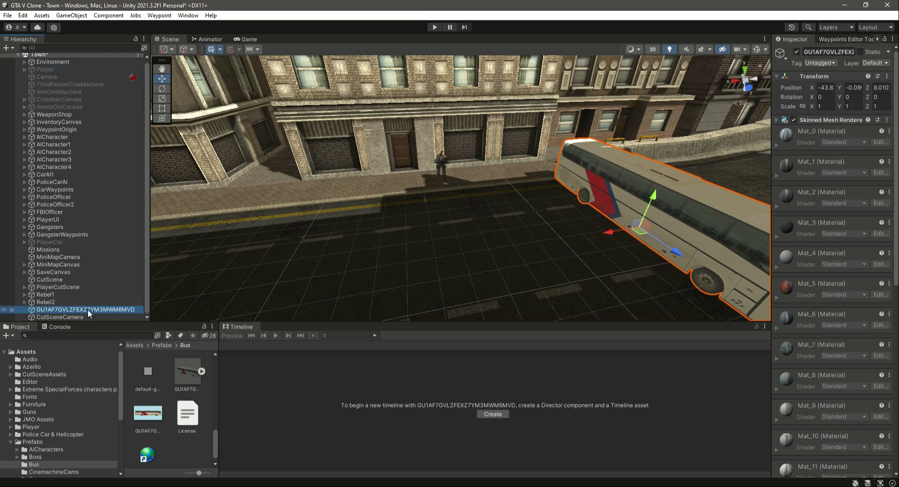
Rename the bus object as Bus.
{"action": "left_click", "coordinate": [838, 52]}
{"action": "type", "text": "Buss"}
{"action": "key", "text": "Return"}
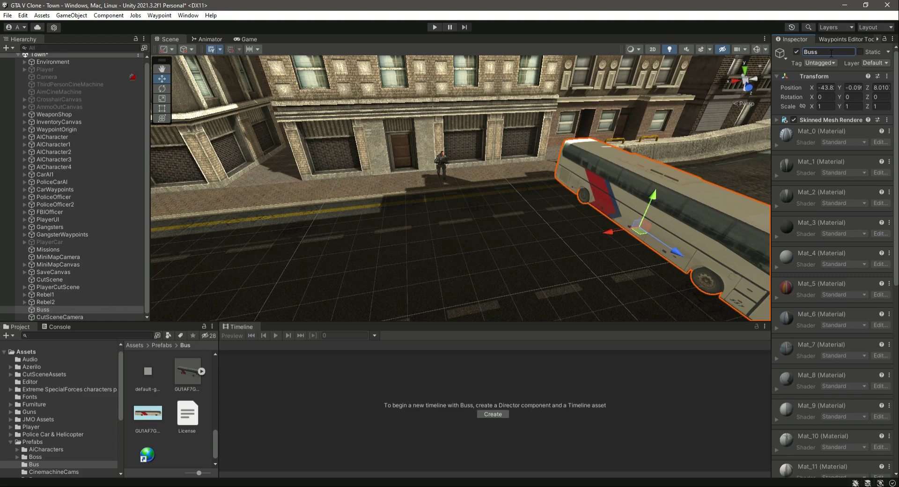
{"action": "key", "text": "BackSpace"}
{"action": "key", "text": "Return"}
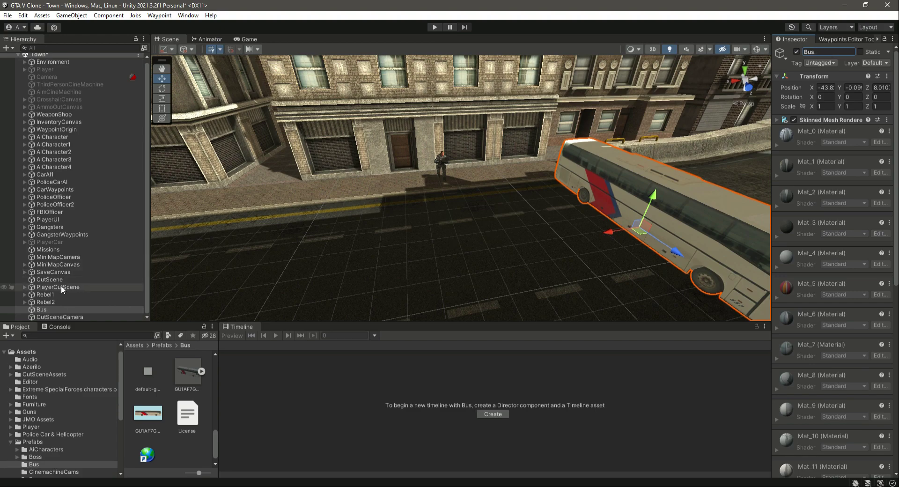
Set the Bus object's Y rotation to 90.
{"action": "left_click", "coordinate": [46, 302]}
{"action": "left_click", "coordinate": [42, 309]}
{"action": "left_click", "coordinate": [851, 97]}
{"action": "type", "text": "90"}
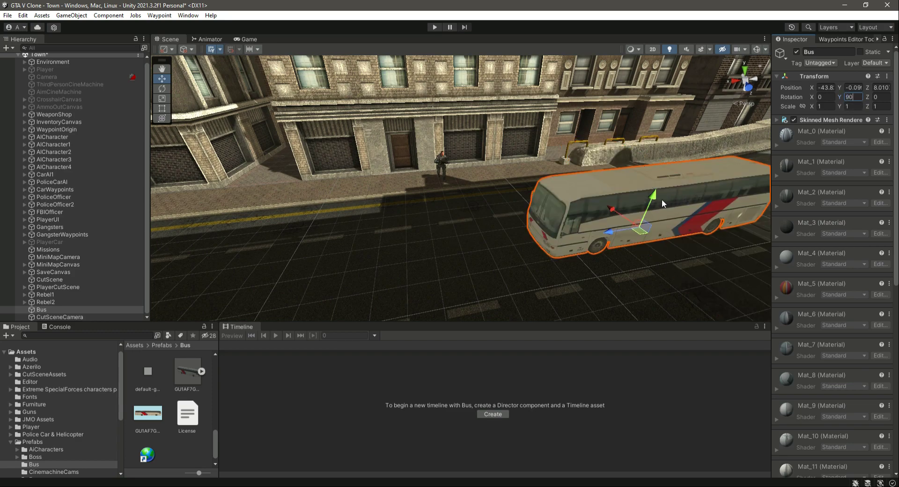
Shift the bus sideways on the road to a Z position of about 7.71.
{"action": "right_click_drag", "start_coordinate": [554, 221], "coordinate": [616, 219]}
{"action": "scroll", "coordinate": [615, 218], "scroll_direction": "up", "scroll_amount": 2}
{"action": "right_click_drag", "start_coordinate": [448, 254], "coordinate": [495, 264]}
{"action": "scroll", "coordinate": [494, 261], "scroll_direction": "up", "scroll_amount": 3}
{"action": "left_click_drag", "start_coordinate": [495, 261], "coordinate": [535, 298], "text": "alt"}
{"action": "scroll", "coordinate": [525, 299], "scroll_direction": "down", "scroll_amount": 5}
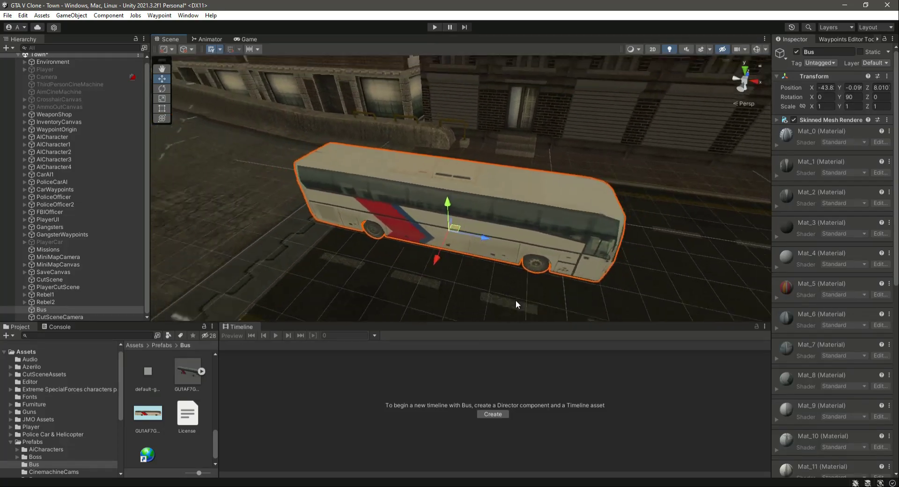
{"action": "left_click_drag", "start_coordinate": [443, 248], "coordinate": [442, 252]}
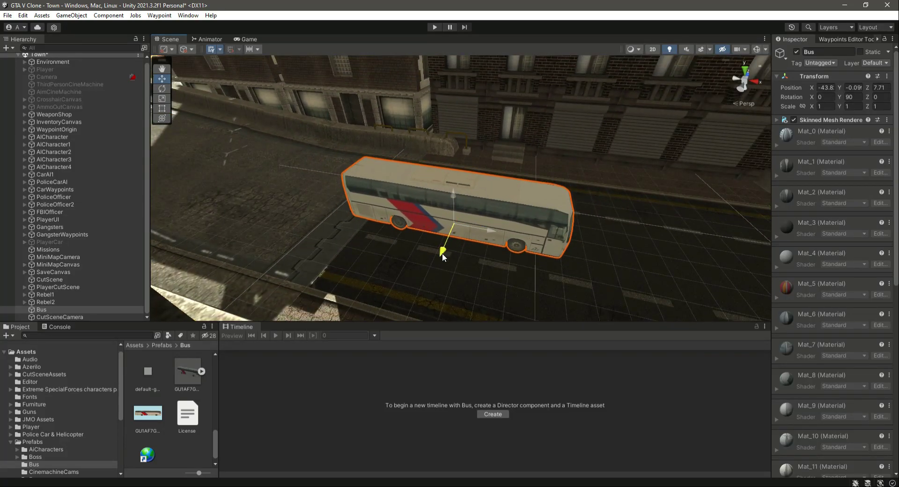
{"action": "left_click_drag", "start_coordinate": [667, 249], "coordinate": [393, 256], "text": "alt"}
Add an Animator component to the Bus object.
{"action": "left_click", "coordinate": [41, 310]}
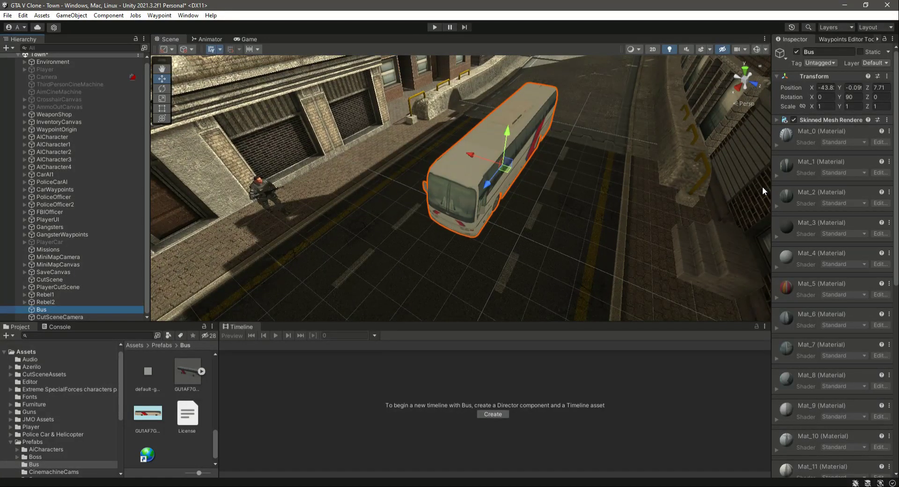
{"action": "scroll", "coordinate": [852, 414], "scroll_direction": "down", "scroll_amount": 8}
{"action": "left_click", "coordinate": [840, 467]}
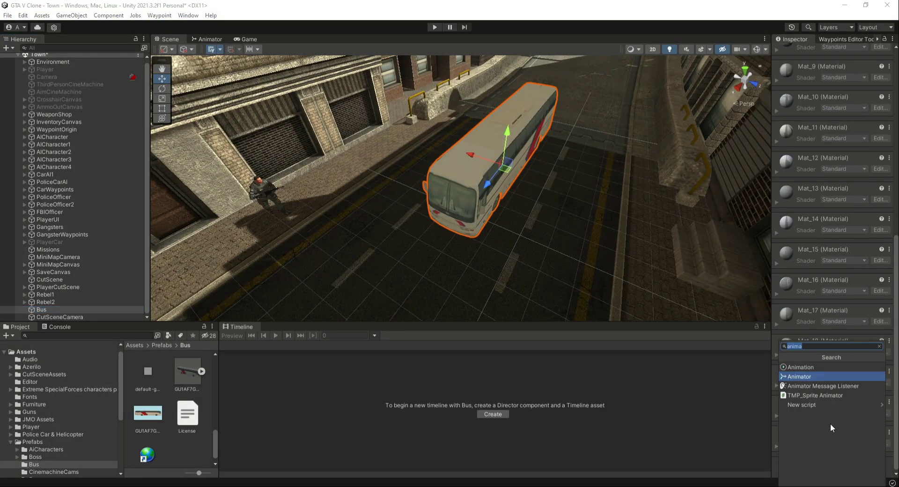
{"action": "left_click", "coordinate": [800, 376]}
{"action": "scroll", "coordinate": [834, 363], "scroll_direction": "up", "scroll_amount": 10}
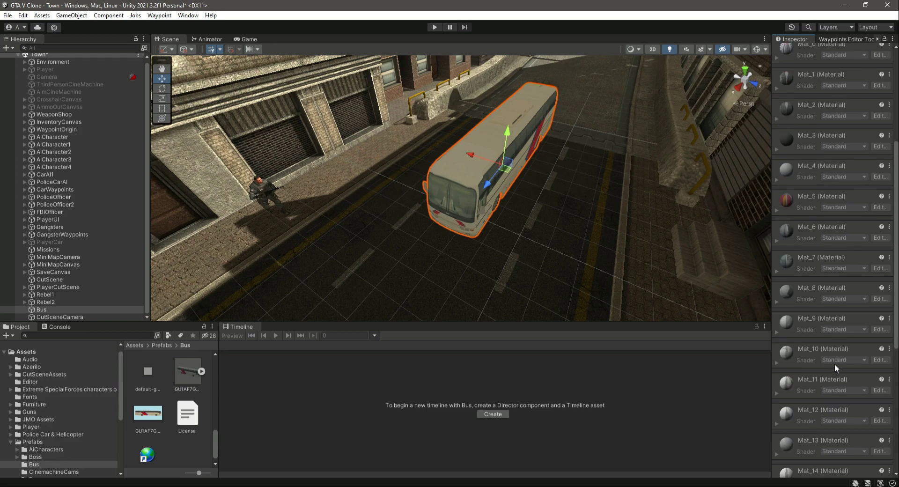
{"action": "left_click", "coordinate": [66, 308]}
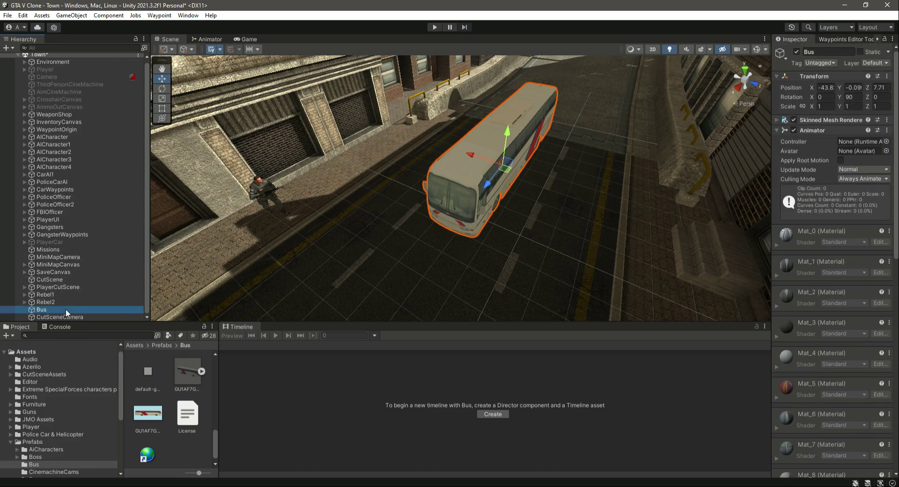
Add an animation track bound to the Bus object to the CutScene timeline and save the scene.
{"action": "left_click", "coordinate": [54, 280]}
{"action": "left_click", "coordinate": [237, 348]}
{"action": "left_click", "coordinate": [262, 380]}
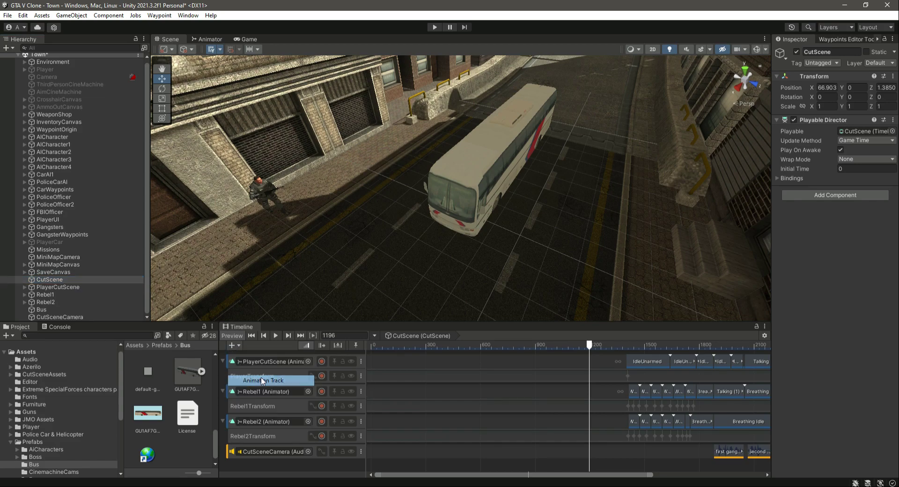
{"action": "left_click_drag", "start_coordinate": [45, 312], "coordinate": [262, 466]}
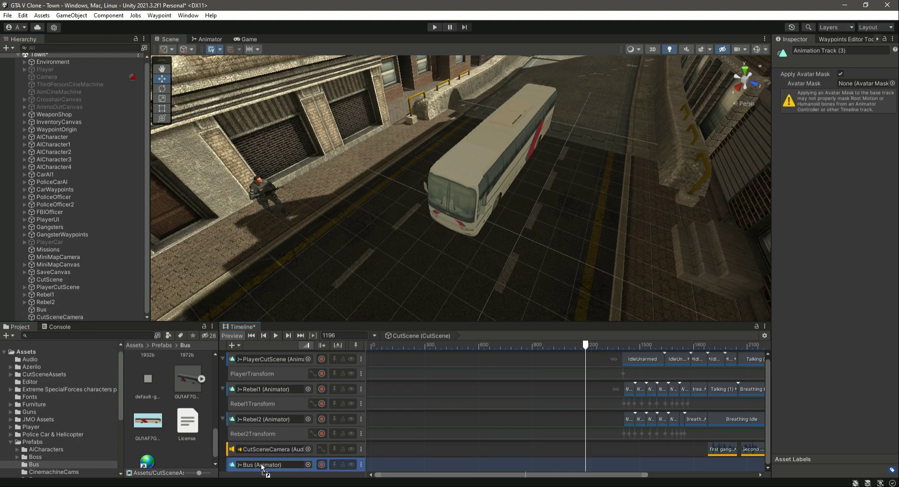
{"action": "key", "text": "ctrl+s"}
Start recording on the Bus track at frame 0 and key the bus's starting position at about X -43.3.
{"action": "left_click_drag", "start_coordinate": [585, 345], "coordinate": [327, 347]}
{"action": "right_click_drag", "start_coordinate": [560, 255], "coordinate": [389, 267]}
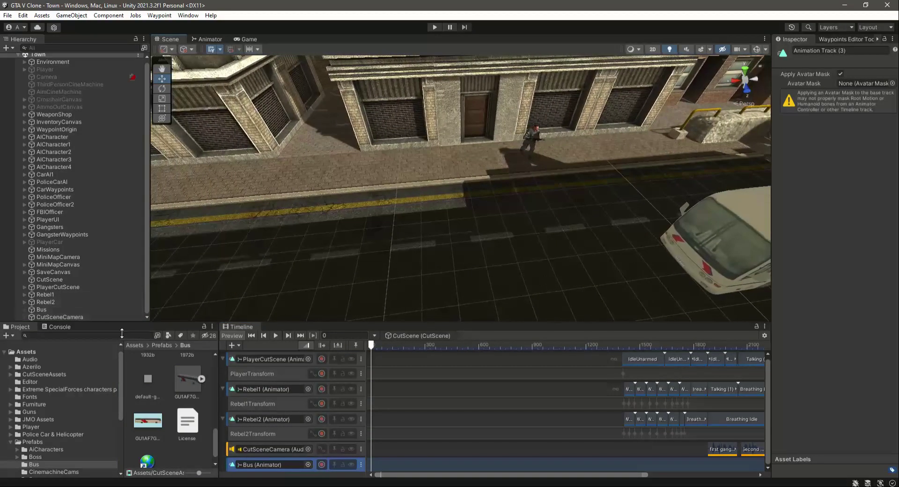
{"action": "left_click", "coordinate": [322, 465]}
{"action": "right_click_drag", "start_coordinate": [363, 221], "coordinate": [480, 204]}
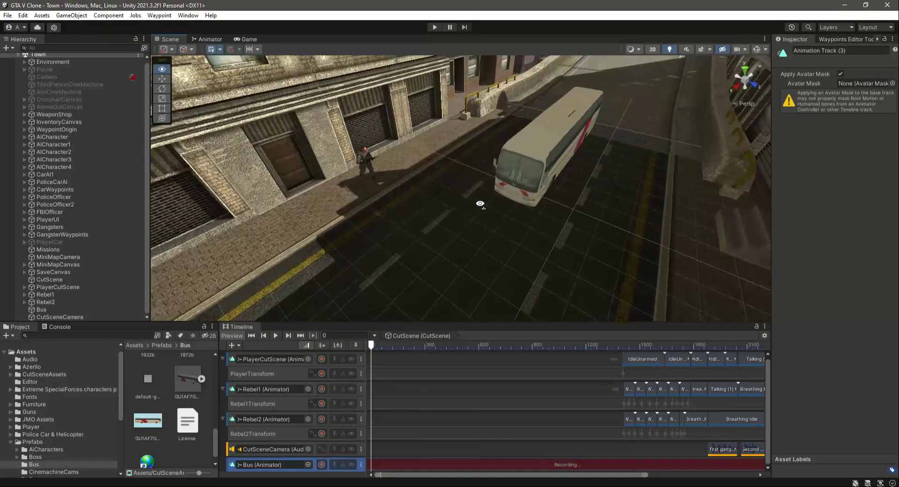
{"action": "left_click", "coordinate": [41, 310]}
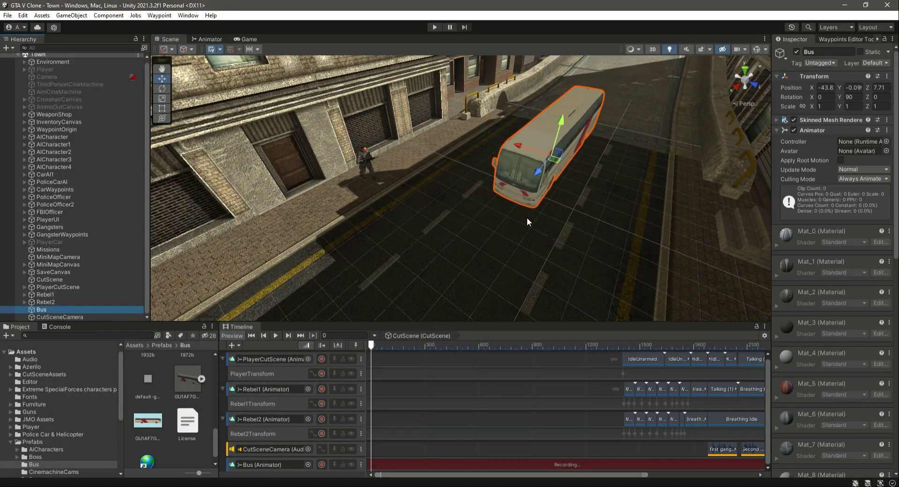
{"action": "left_click_drag", "start_coordinate": [535, 173], "coordinate": [533, 178]}
{"action": "right_click_drag", "start_coordinate": [562, 193], "coordinate": [498, 239]}
At frame 1408, move the bus along the road to the bus stop, keying its position at about X 65.8.
{"action": "left_click_drag", "start_coordinate": [373, 347], "coordinate": [624, 367]}
{"action": "right_click_drag", "start_coordinate": [465, 227], "coordinate": [528, 277]}
{"action": "key", "text": "s"}
{"action": "key", "text": "a"}
{"action": "key", "text": "w"}
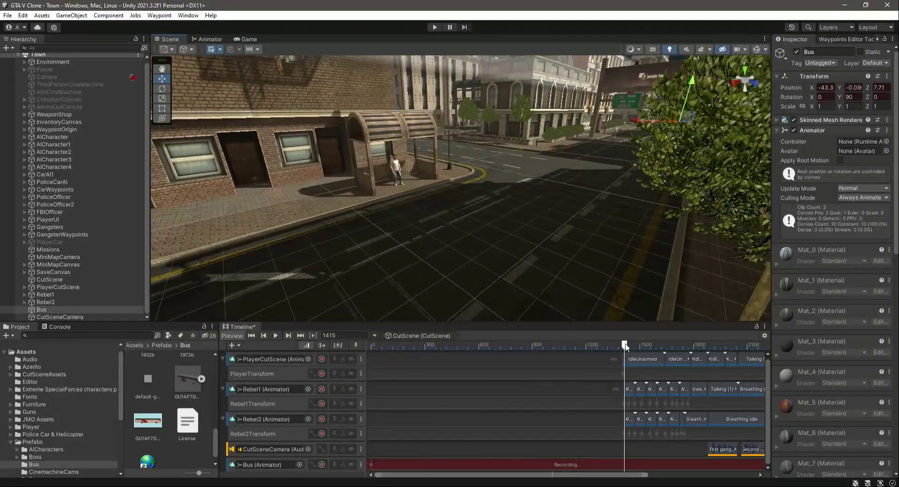
{"action": "mouse_move", "coordinate": [627, 345]}
{"action": "left_mouse_down"}
{"action": "mouse_move", "coordinate": [673, 351]}
{"action": "mouse_move", "coordinate": [623, 358]}
{"action": "left_mouse_up"}
{"action": "right_click_drag", "start_coordinate": [387, 201], "coordinate": [477, 229]}
{"action": "right_click_drag", "start_coordinate": [618, 160], "coordinate": [431, 228]}
{"action": "scroll", "coordinate": [430, 228], "scroll_direction": "down", "scroll_amount": 8}
{"action": "scroll", "coordinate": [566, 233], "scroll_direction": "down", "scroll_amount": 15}
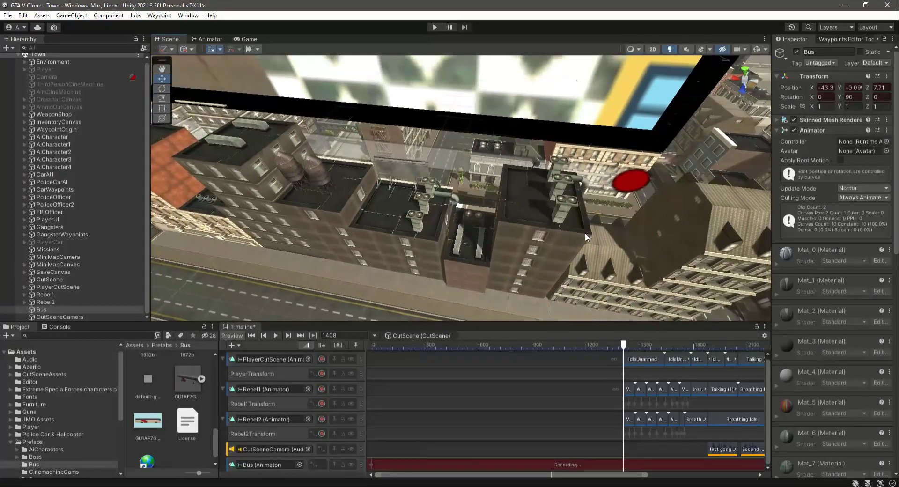
{"action": "right_click_drag", "start_coordinate": [360, 236], "coordinate": [551, 238]}
{"action": "right_click_drag", "start_coordinate": [482, 243], "coordinate": [428, 223]}
{"action": "left_click_drag", "start_coordinate": [429, 223], "coordinate": [417, 224], "text": "alt"}
{"action": "left_click_drag", "start_coordinate": [763, 140], "coordinate": [620, 203]}
{"action": "right_click_drag", "start_coordinate": [620, 203], "coordinate": [620, 201]}
{"action": "scroll", "coordinate": [619, 201], "scroll_direction": "down", "scroll_amount": 8}
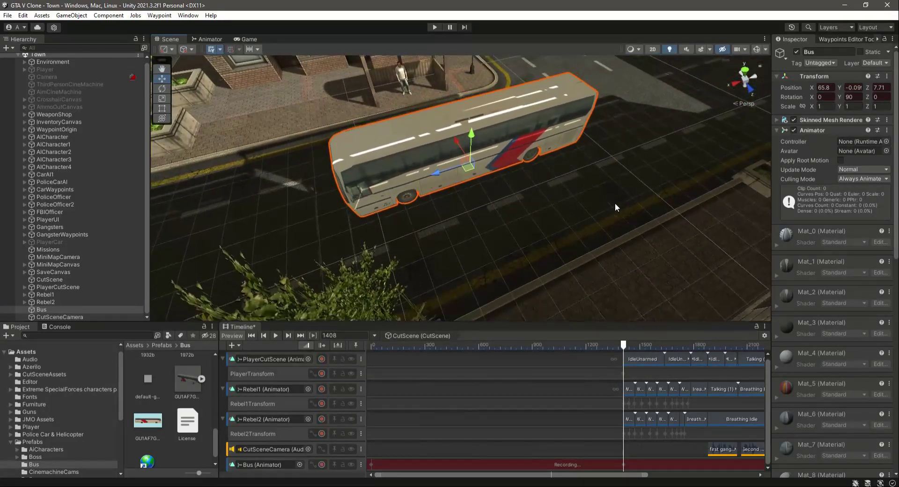
Key the bus at frame 1478 by nudging it forward to about X 65.81, holding it at the bus stop.
{"action": "right_click_drag", "start_coordinate": [496, 240], "coordinate": [521, 213]}
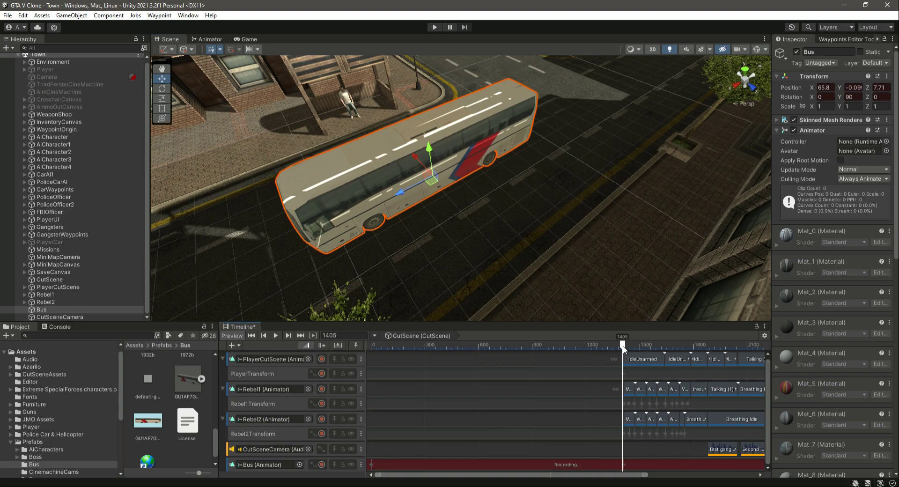
{"action": "left_click_drag", "start_coordinate": [625, 347], "coordinate": [637, 357]}
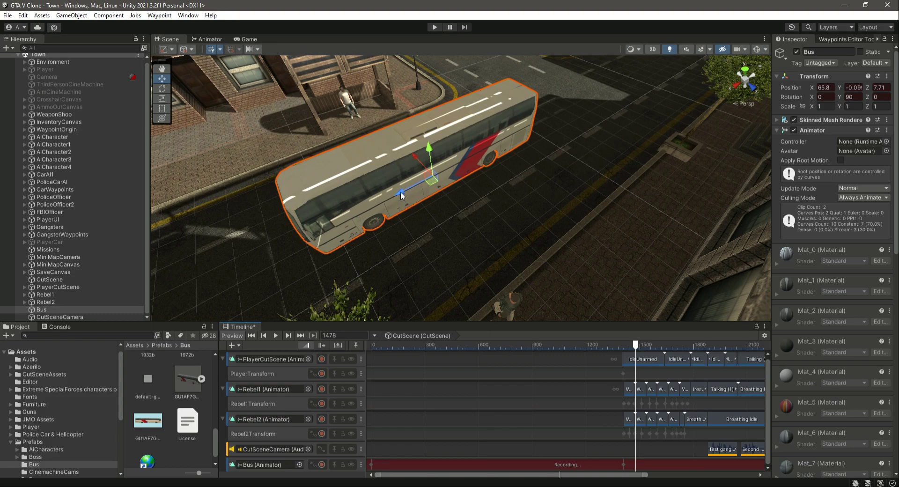
{"action": "left_click_drag", "start_coordinate": [401, 192], "coordinate": [400, 192]}
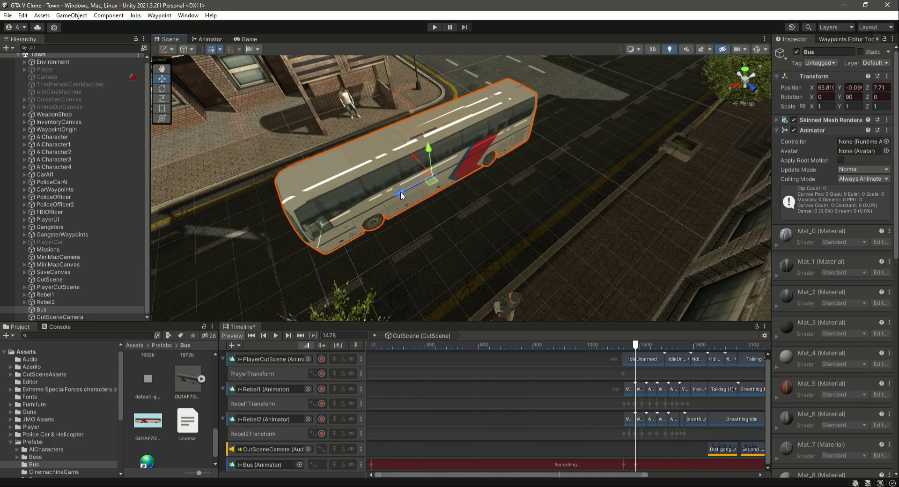
At frame 3060, key the bus farther down the road past the bus stop at about X 124.7, stop recording and save.
{"action": "left_click_drag", "start_coordinate": [631, 476], "coordinate": [665, 449]}
{"action": "left_click_drag", "start_coordinate": [558, 347], "coordinate": [709, 370]}
{"action": "scroll", "coordinate": [706, 451], "scroll_direction": "down", "scroll_amount": 1}
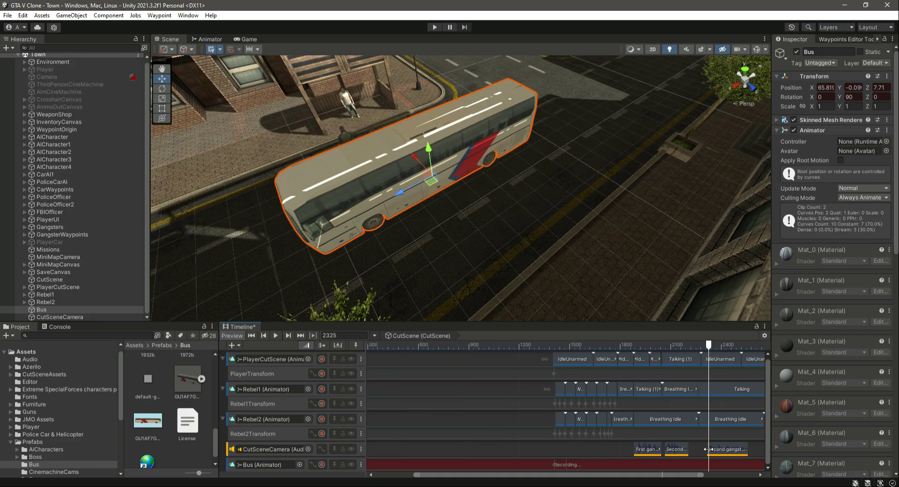
{"action": "left_click_drag", "start_coordinate": [688, 475], "coordinate": [742, 476]}
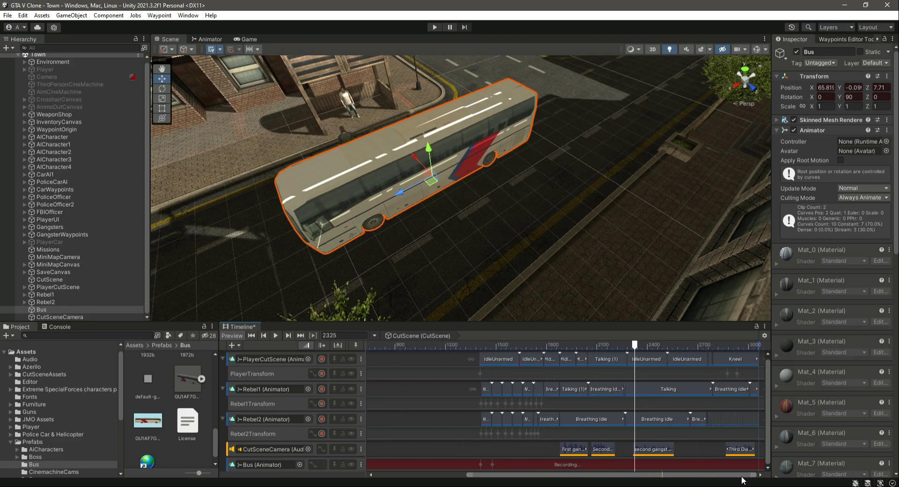
{"action": "left_click_drag", "start_coordinate": [653, 346], "coordinate": [758, 358]}
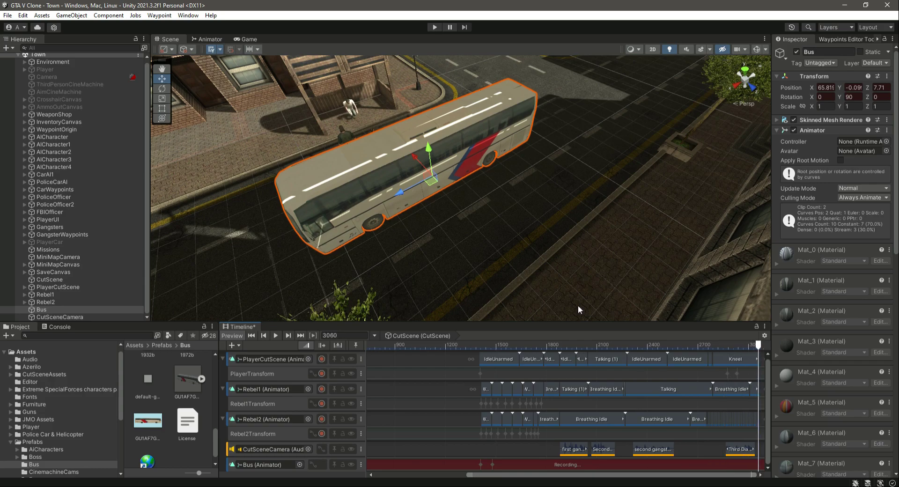
{"action": "right_click_drag", "start_coordinate": [506, 262], "coordinate": [307, 225]}
{"action": "right_click_drag", "start_coordinate": [485, 247], "coordinate": [444, 241]}
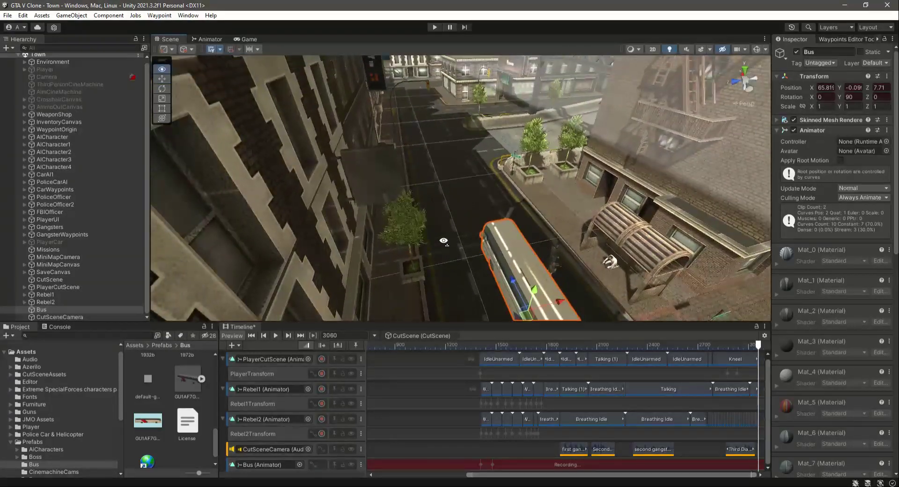
{"action": "left_click_drag", "start_coordinate": [513, 279], "coordinate": [417, 101]}
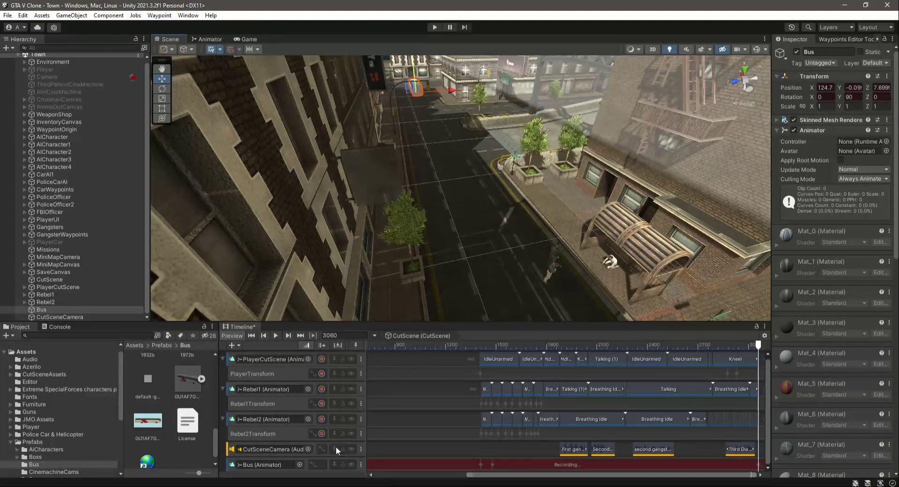
{"action": "left_click", "coordinate": [322, 465]}
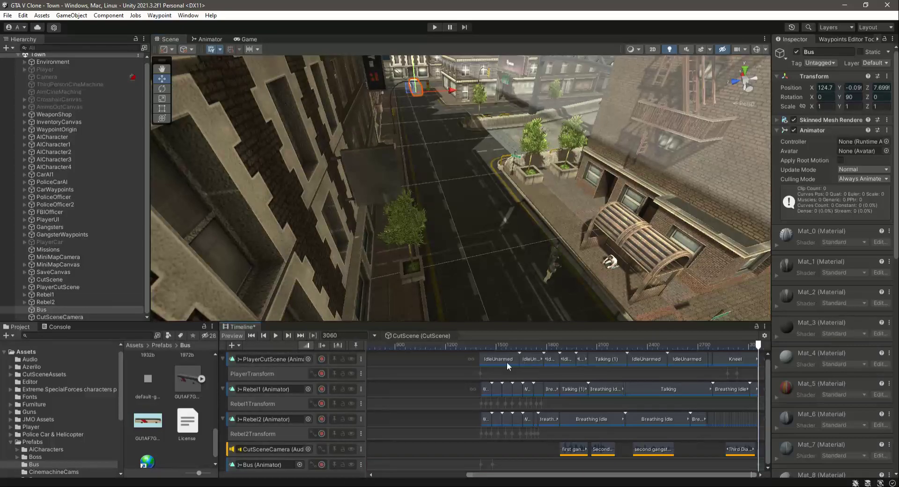
{"action": "key", "text": "ctrl+s"}
Play the CutScene timeline from frame 0 and examine how the bus arrives at the stop and drives away.
{"action": "left_click_drag", "start_coordinate": [518, 476], "coordinate": [431, 477]}
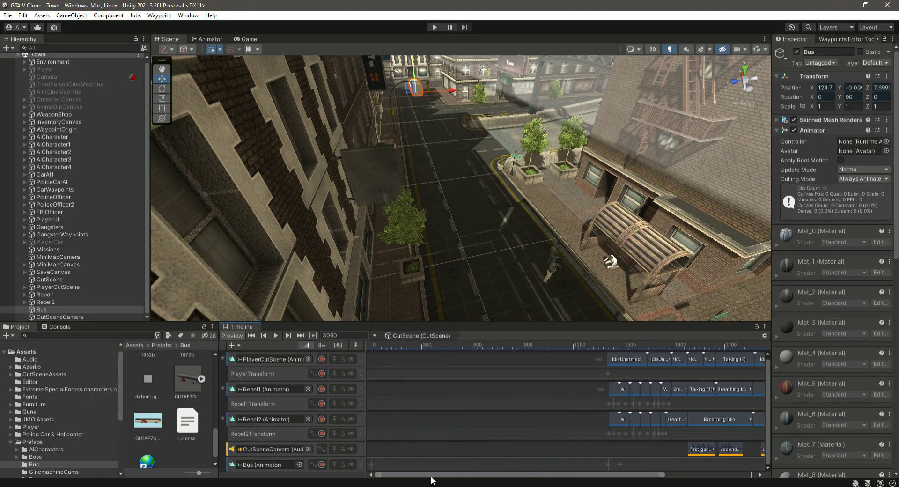
{"action": "left_click_drag", "start_coordinate": [392, 346], "coordinate": [335, 350]}
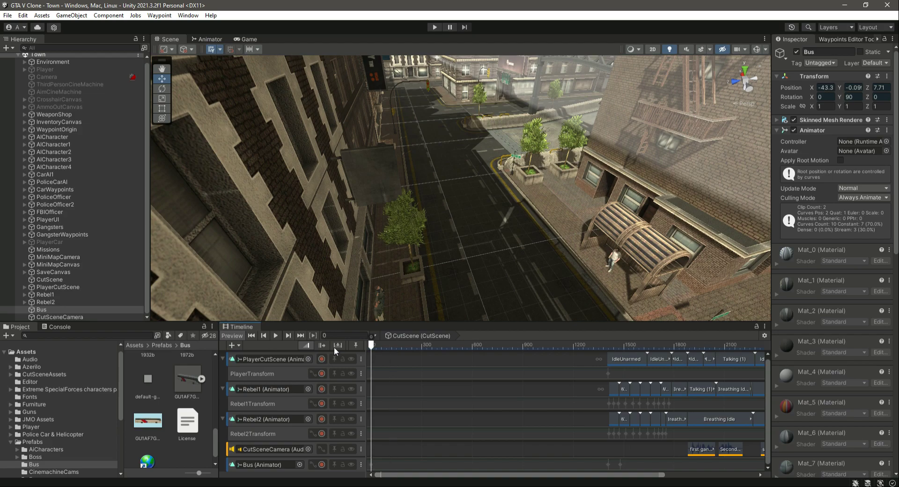
{"action": "left_click", "coordinate": [276, 336]}
{"action": "right_click_drag", "start_coordinate": [315, 268], "coordinate": [529, 256]}
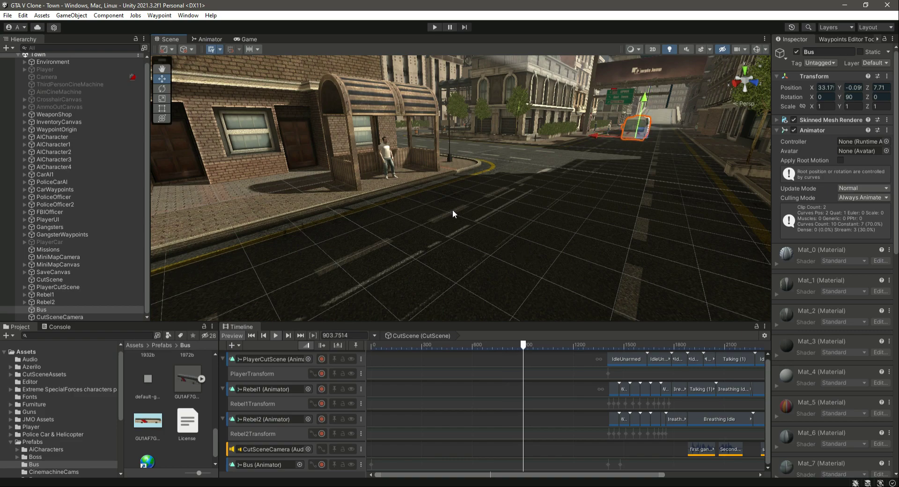
{"action": "right_click_drag", "start_coordinate": [388, 258], "coordinate": [436, 258]}
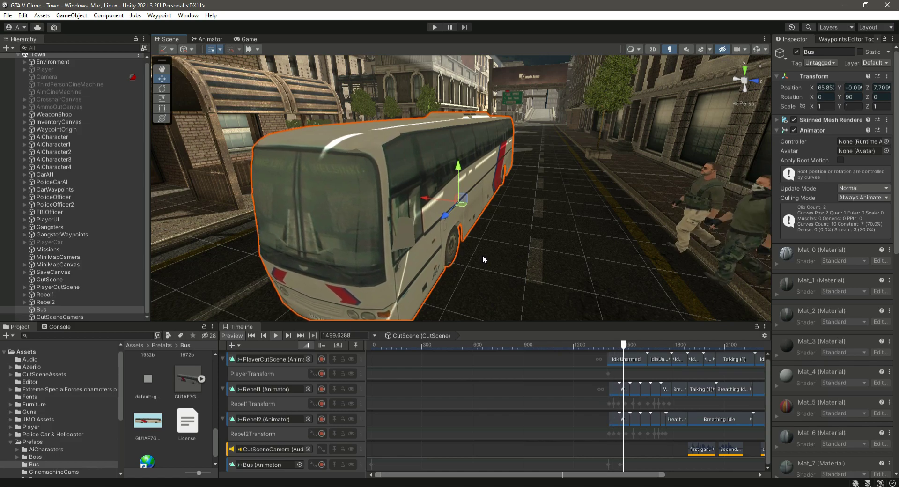
{"action": "right_click_drag", "start_coordinate": [628, 241], "coordinate": [516, 247]}
{"action": "key", "text": "s"}
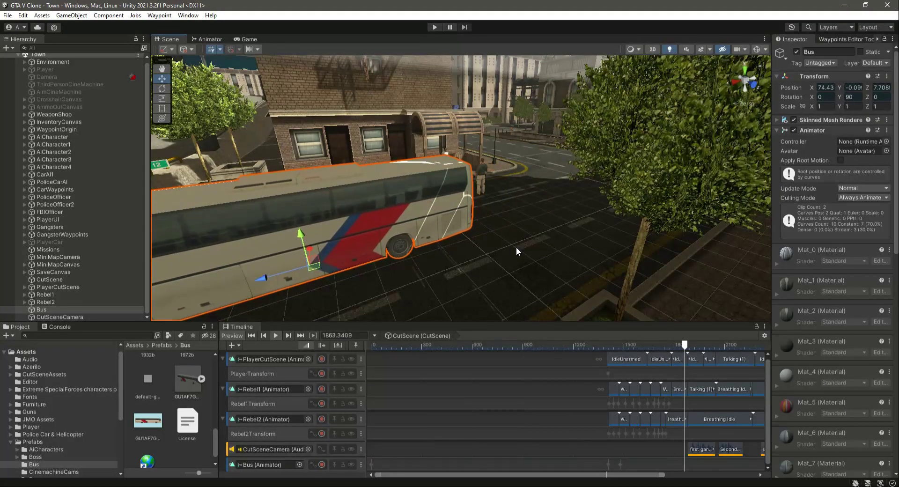
{"action": "right_click_drag", "start_coordinate": [520, 247], "coordinate": [495, 251]}
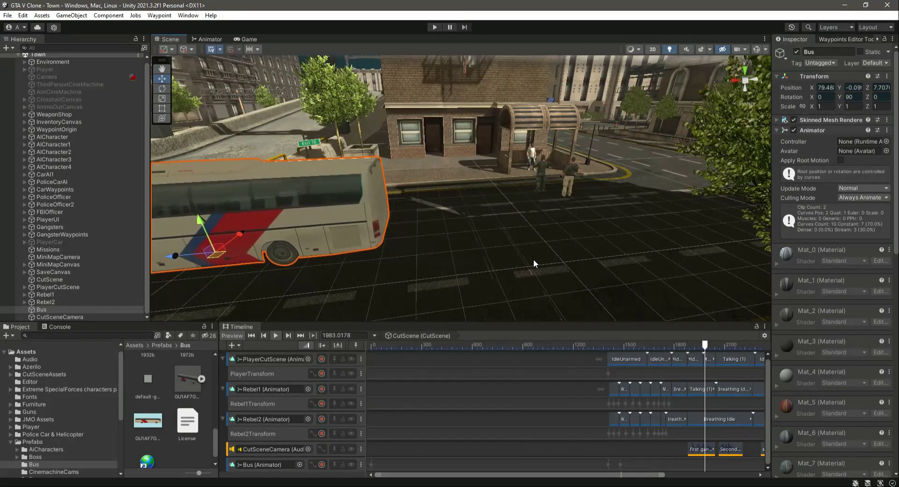
{"action": "left_click", "coordinate": [275, 336]}
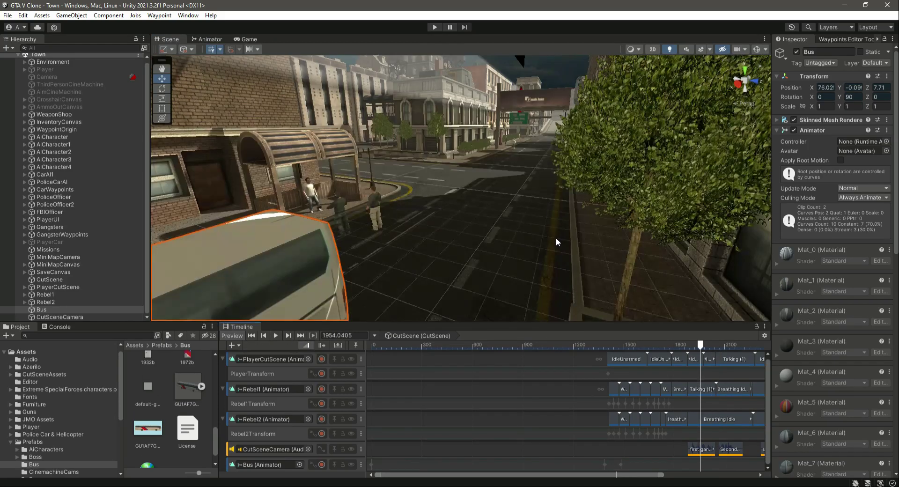
{"action": "right_click_drag", "start_coordinate": [555, 237], "coordinate": [636, 457]}
{"action": "left_click_drag", "start_coordinate": [646, 474], "coordinate": [751, 482]}
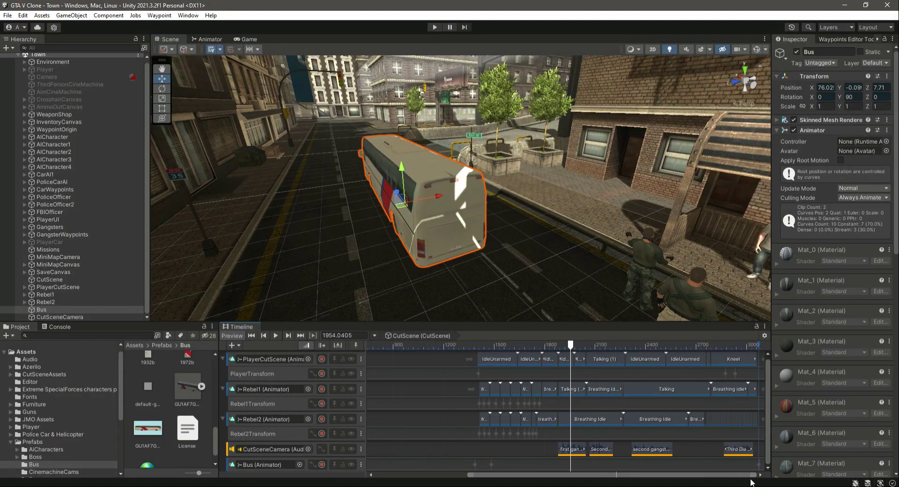
{"action": "left_click", "coordinate": [759, 466]}
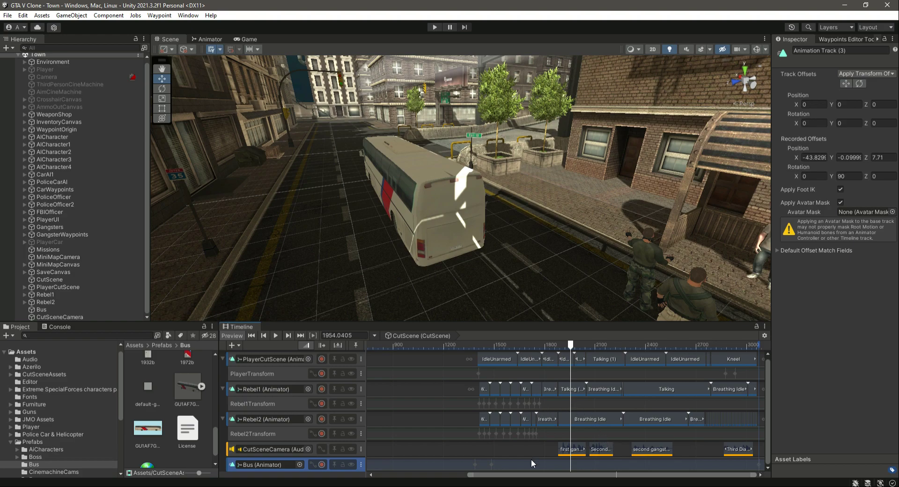
{"action": "double_click", "coordinate": [655, 468]}
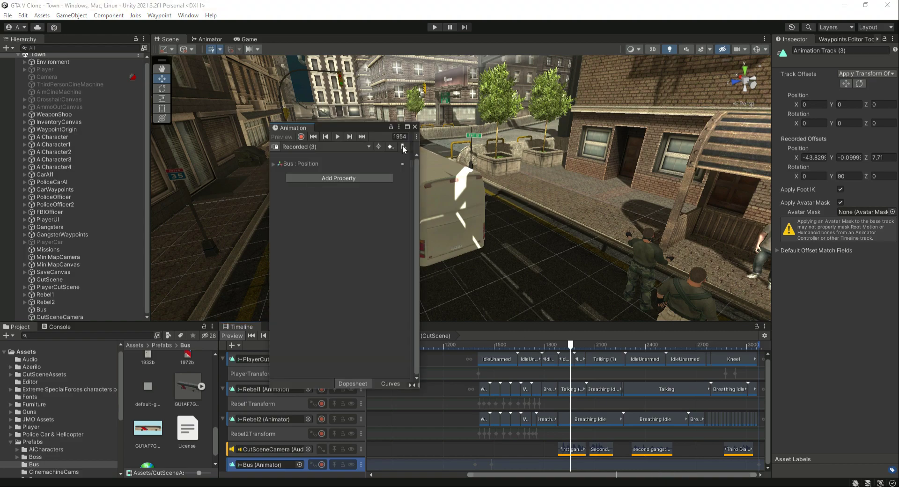
{"action": "left_click_drag", "start_coordinate": [365, 131], "coordinate": [328, 63]}
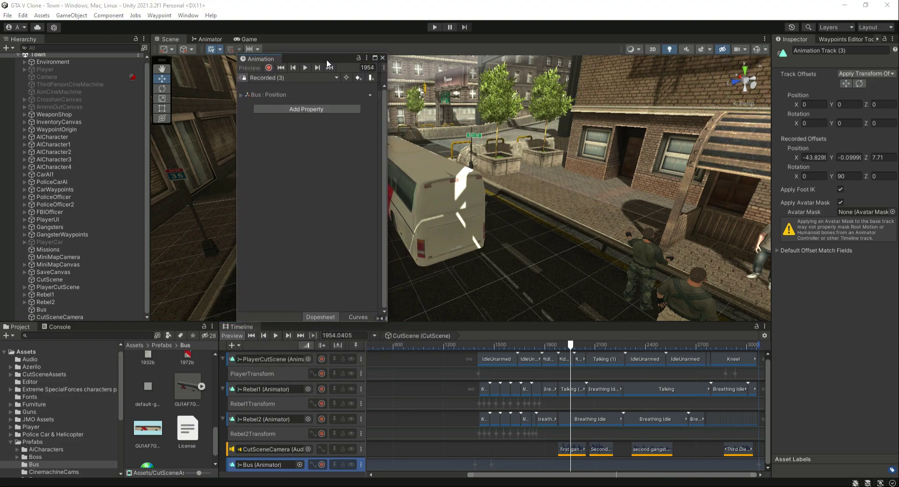
{"action": "left_click", "coordinate": [383, 58]}
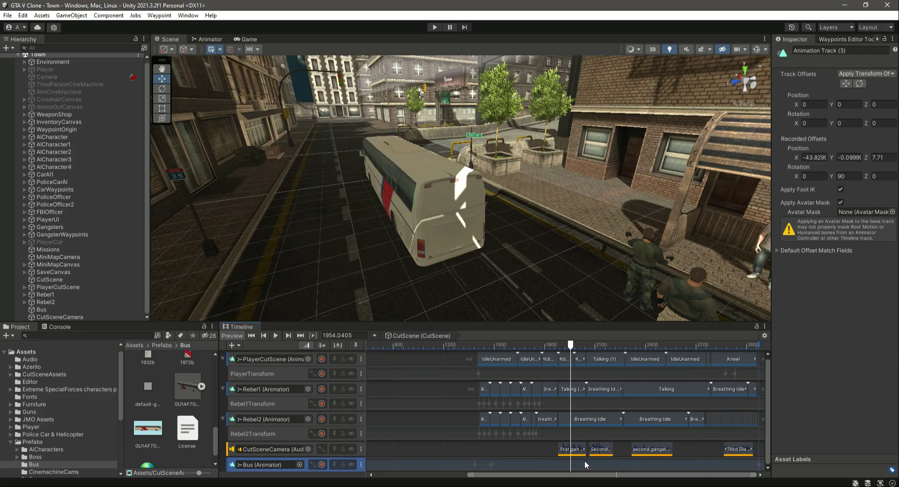
Open the Bus track's recorded clip for editing, expand its Position properties and set the playhead to frame 1485.
{"action": "double_click", "coordinate": [543, 468]}
{"action": "left_click_drag", "start_coordinate": [571, 348], "coordinate": [492, 376]}
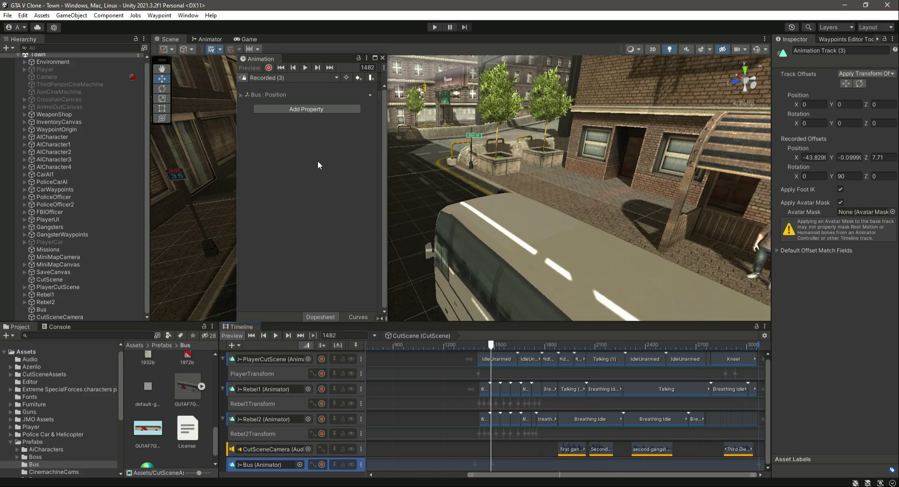
{"action": "left_click", "coordinate": [241, 95]}
{"action": "left_click_drag", "start_coordinate": [490, 349], "coordinate": [491, 375]}
{"action": "right_click_drag", "start_coordinate": [566, 210], "coordinate": [538, 269]}
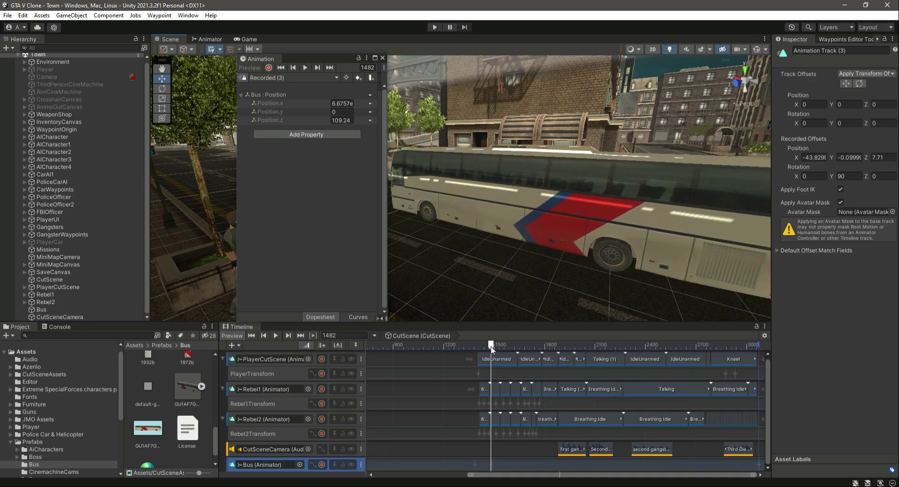
{"action": "mouse_move", "coordinate": [491, 349]}
{"action": "left_mouse_down"}
{"action": "mouse_move", "coordinate": [533, 353]}
{"action": "mouse_move", "coordinate": [492, 361]}
{"action": "left_mouse_up"}
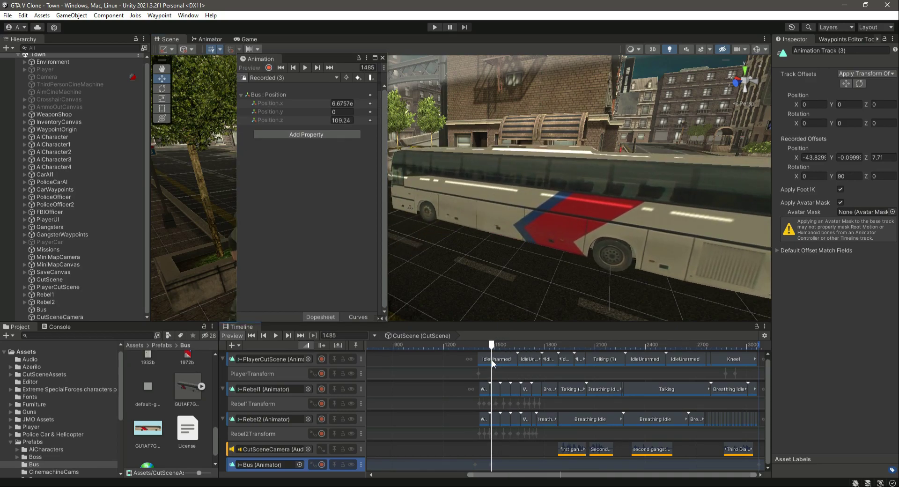
Record a bus keyframe at frame 1577, moving it down the road to about X 109.2, and close the recorded clip.
{"action": "left_click", "coordinate": [268, 68]}
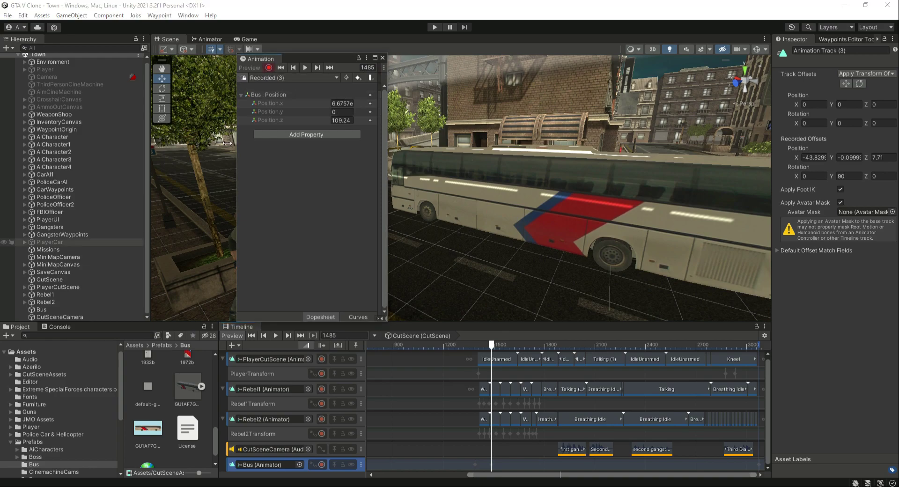
{"action": "left_click", "coordinate": [104, 310]}
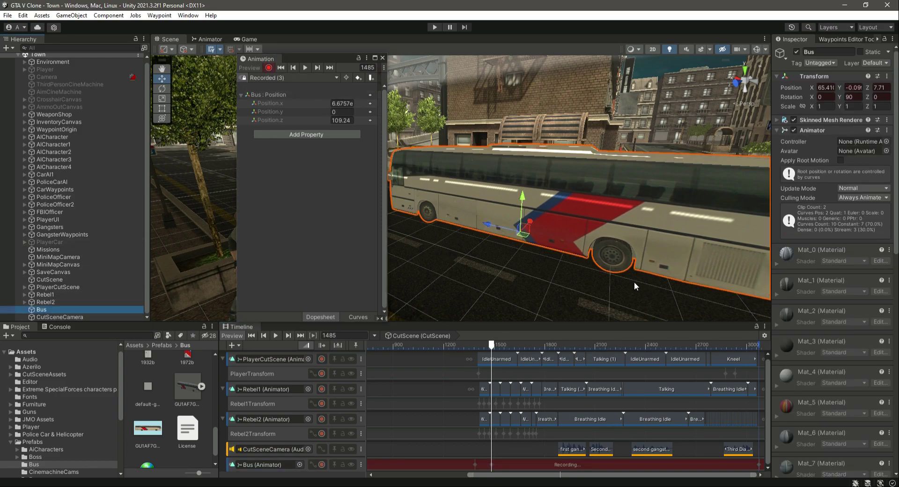
{"action": "left_click_drag", "start_coordinate": [491, 347], "coordinate": [508, 358]}
{"action": "right_click_drag", "start_coordinate": [730, 262], "coordinate": [646, 269]}
{"action": "left_click_drag", "start_coordinate": [684, 279], "coordinate": [410, 185]}
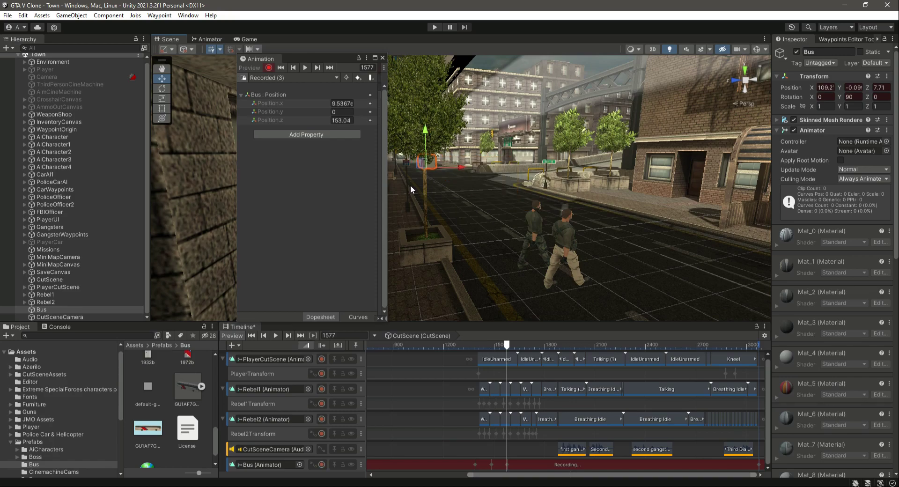
{"action": "left_click", "coordinate": [270, 67]}
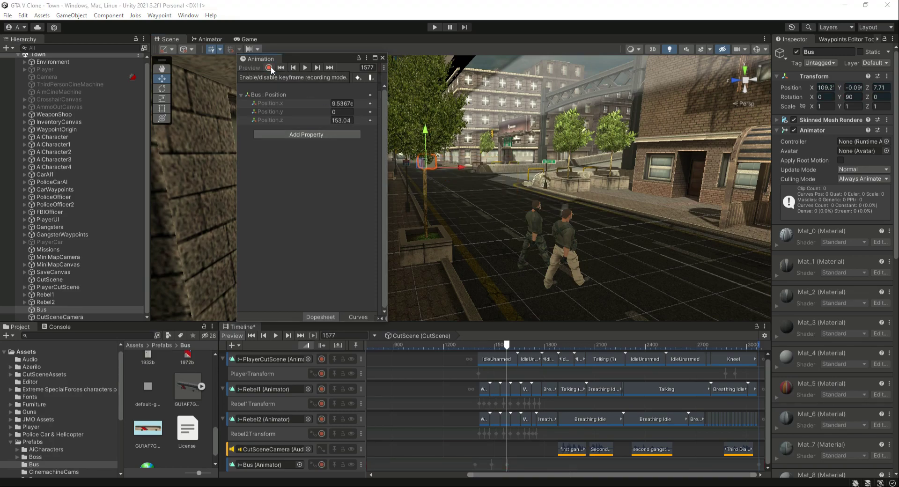
{"action": "left_click", "coordinate": [382, 57]}
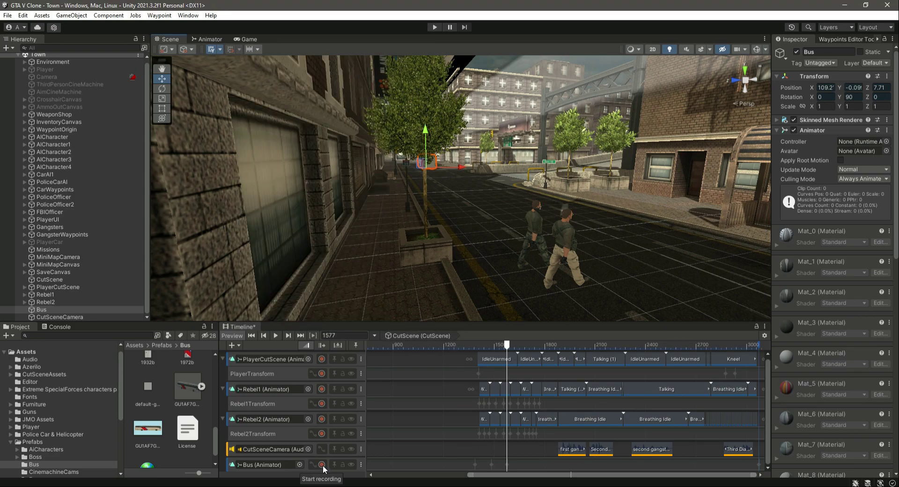
Play the CutScene timeline from the start and examine the bus's drive to the stop and its faster departure.
{"action": "left_click_drag", "start_coordinate": [500, 477], "coordinate": [344, 477]}
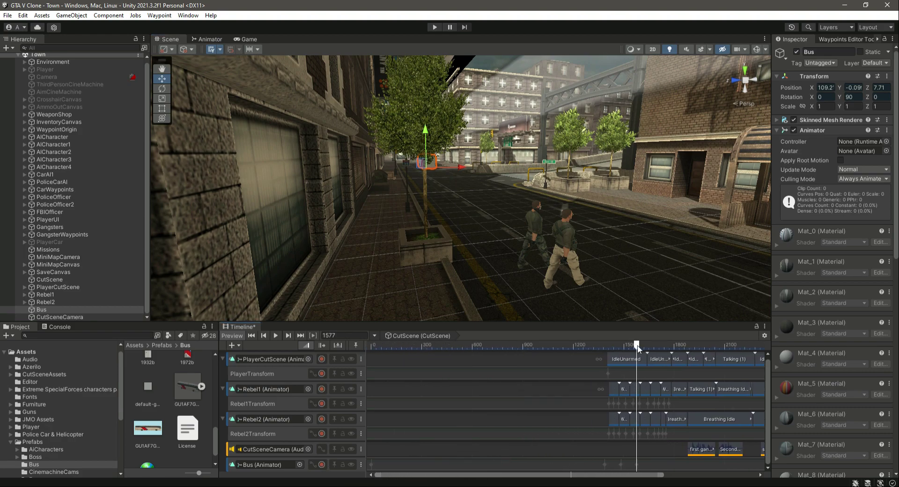
{"action": "left_click_drag", "start_coordinate": [636, 345], "coordinate": [307, 380]}
{"action": "left_click", "coordinate": [275, 336]}
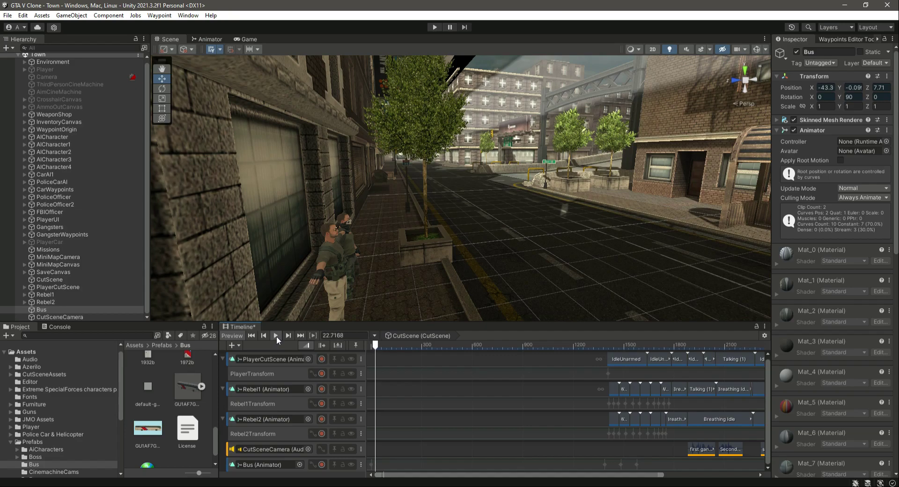
{"action": "right_click_drag", "start_coordinate": [486, 215], "coordinate": [563, 274]}
{"action": "left_click_drag", "start_coordinate": [410, 345], "coordinate": [541, 347]}
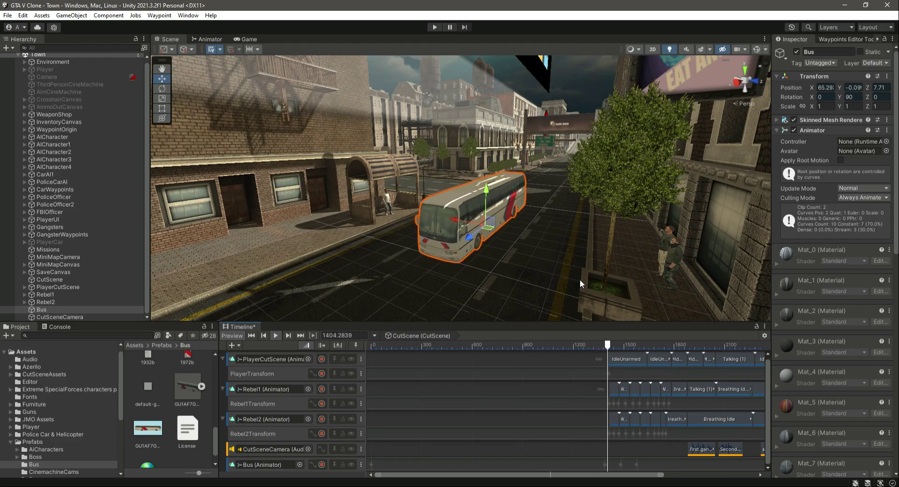
{"action": "left_click_drag", "start_coordinate": [580, 279], "coordinate": [293, 263], "text": "alt"}
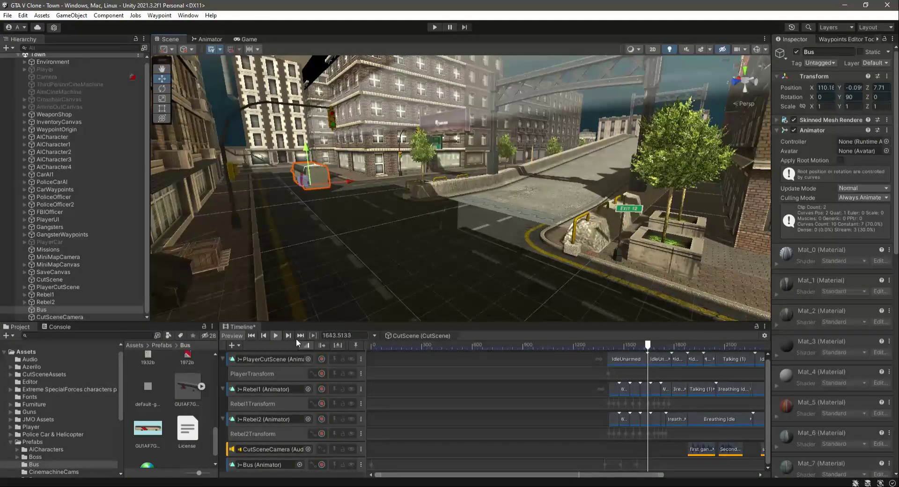
{"action": "right_click_drag", "start_coordinate": [424, 229], "coordinate": [605, 260]}
{"action": "scroll", "coordinate": [523, 269], "scroll_direction": "up", "scroll_amount": 2}
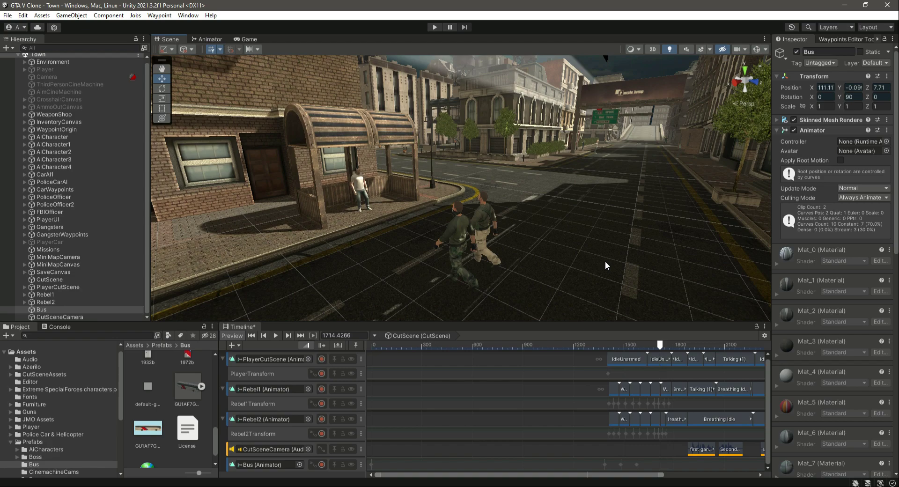
{"action": "left_click_drag", "start_coordinate": [653, 253], "coordinate": [588, 263], "text": "alt"}
{"action": "left_click_drag", "start_coordinate": [461, 260], "coordinate": [585, 259], "text": "alt"}
{"action": "scroll", "coordinate": [586, 259], "scroll_direction": "down", "scroll_amount": 5}
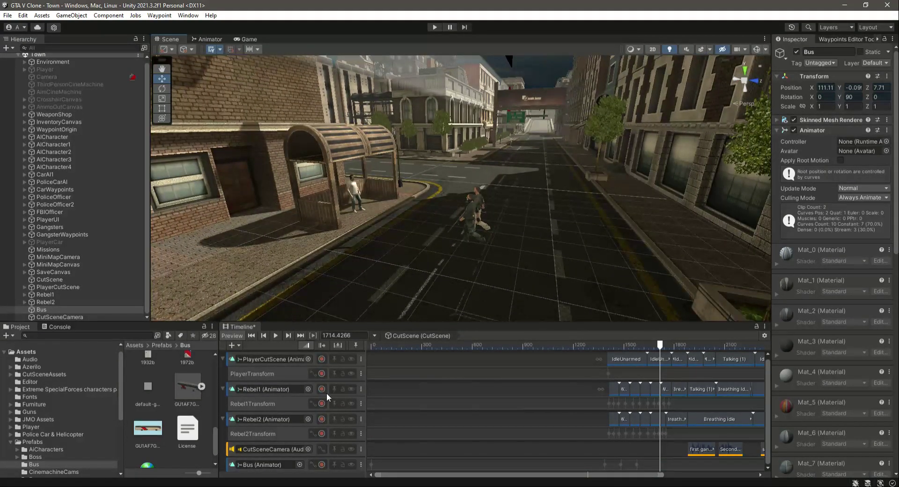
Select the CutSceneCamera object and bring the road beside the bus stop into view.
{"action": "left_click", "coordinate": [67, 316]}
{"action": "left_click_drag", "start_coordinate": [408, 268], "coordinate": [356, 273], "text": "alt"}
{"action": "right_click_drag", "start_coordinate": [455, 204], "coordinate": [549, 212]}
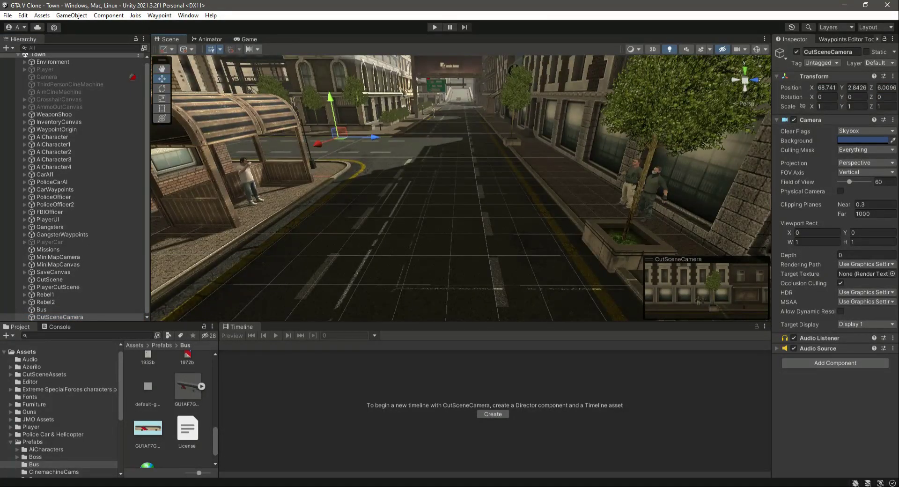